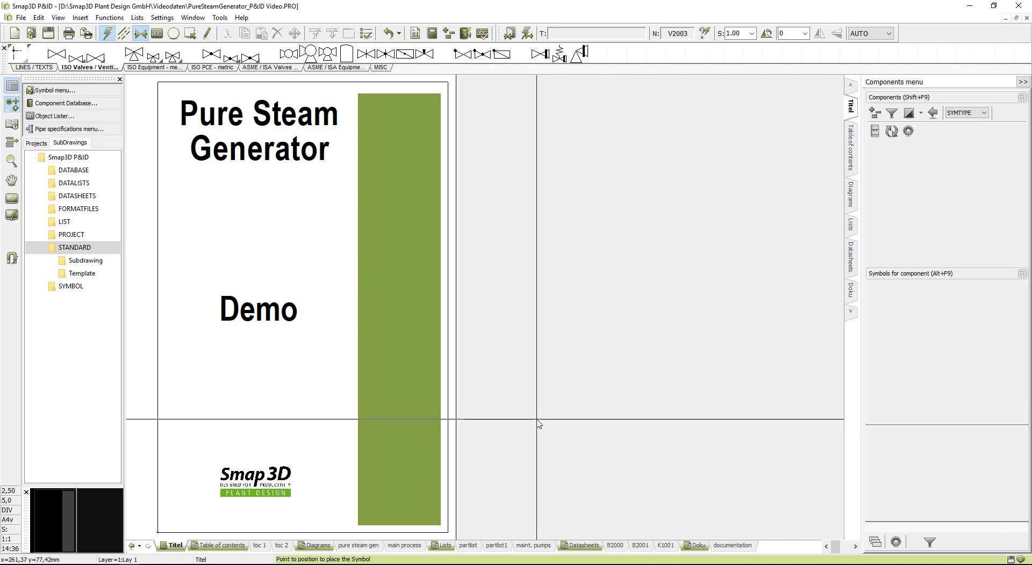
- Switch to the toc 1 table-of-contents sheet of the Pure Steam Generator project
left_click(259, 548)
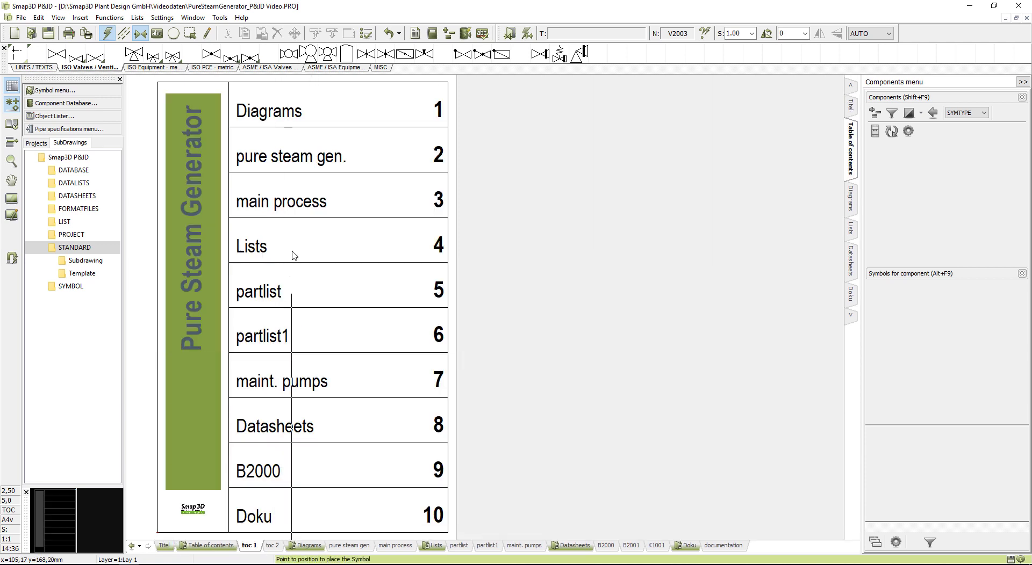
left_click(326, 162)
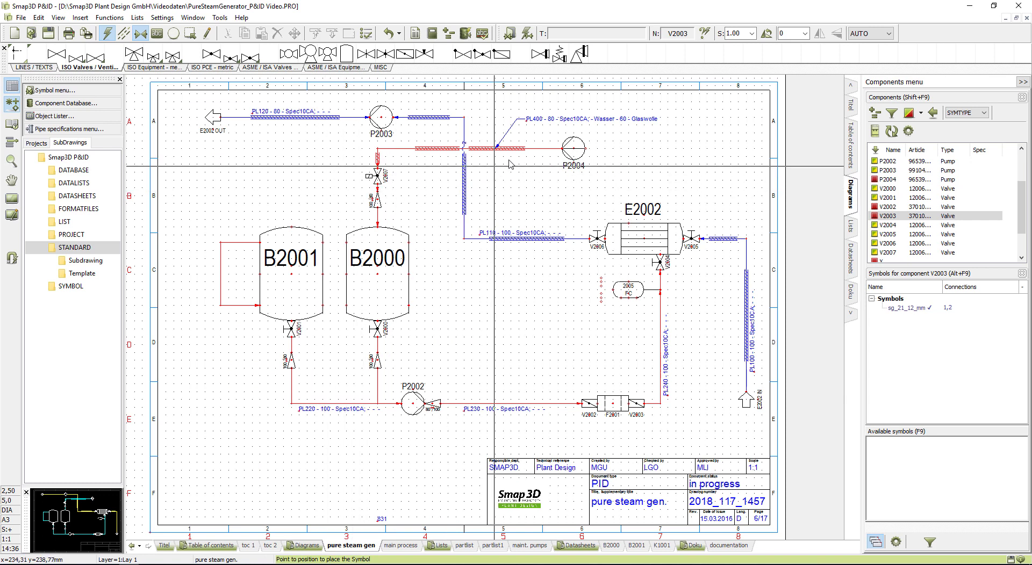
left_click_drag(527, 125, 680, 112)
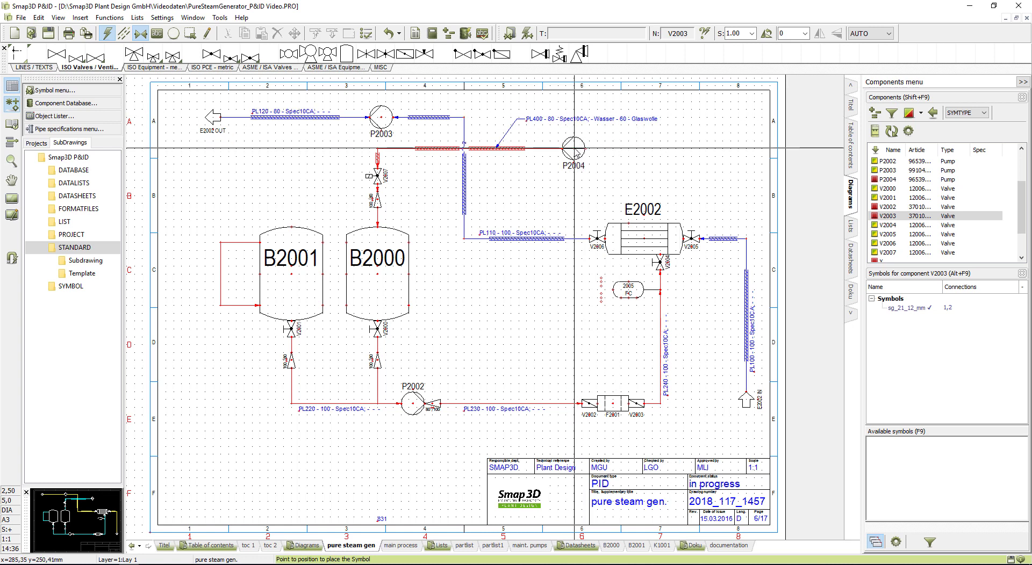
mouse_move(577, 153)
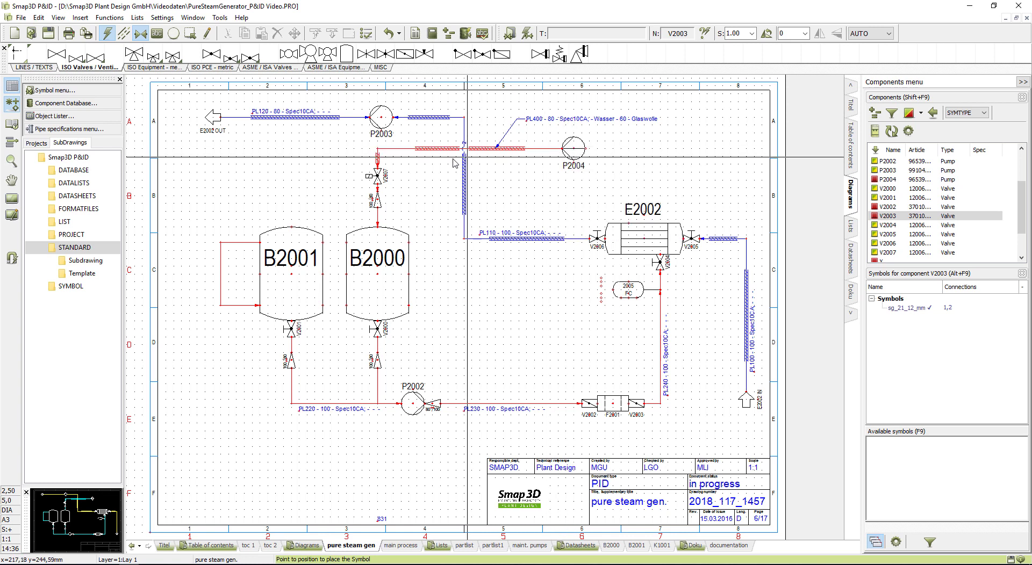
mouse_move(378, 175)
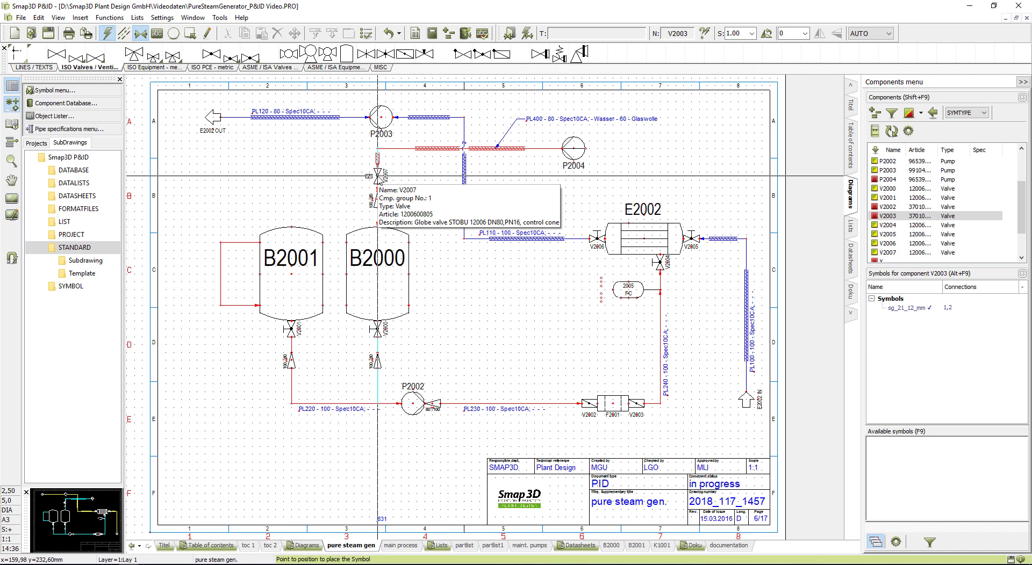
- Add an Operating pressure (bar) field of 1 to valve V2007 and set its Medium to Water
double_click(378, 175)
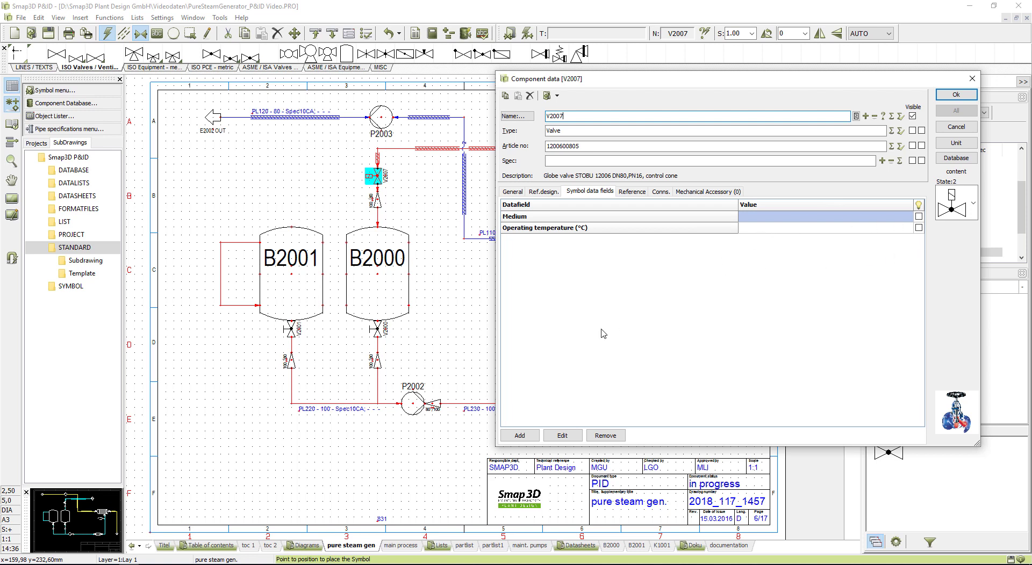
left_click(519, 436)
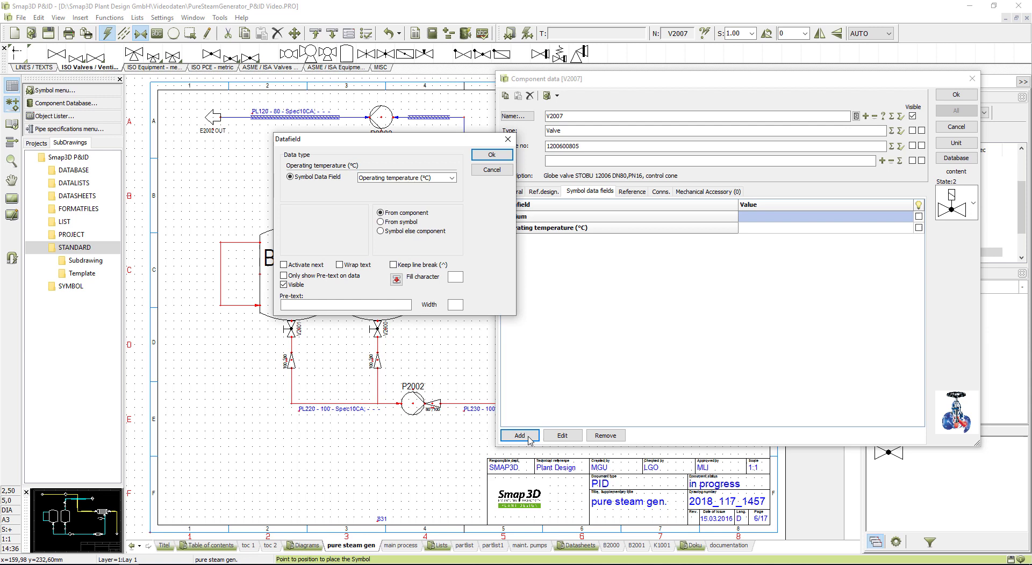
left_click(455, 178)
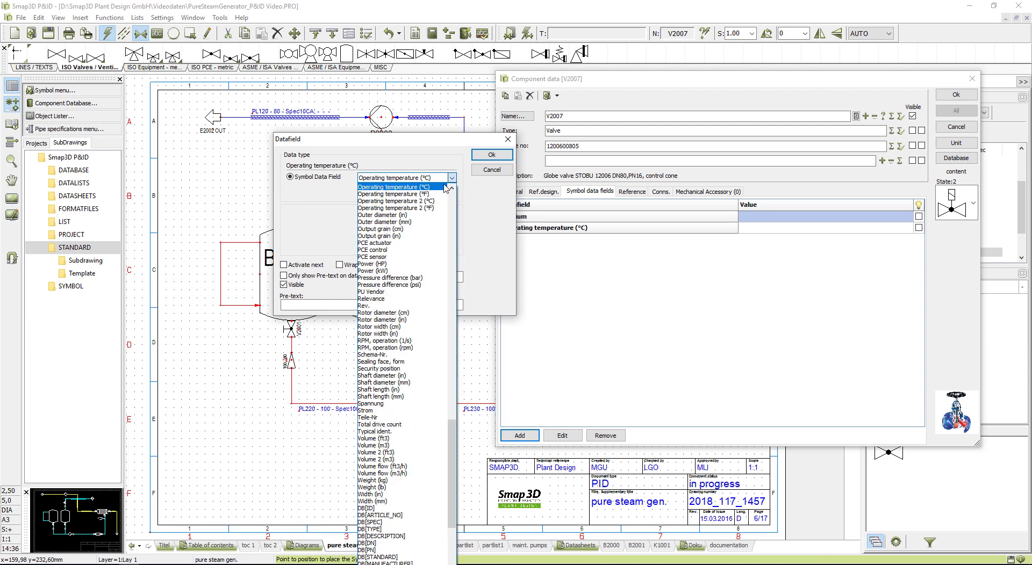
scroll(444, 192, "up", 2)
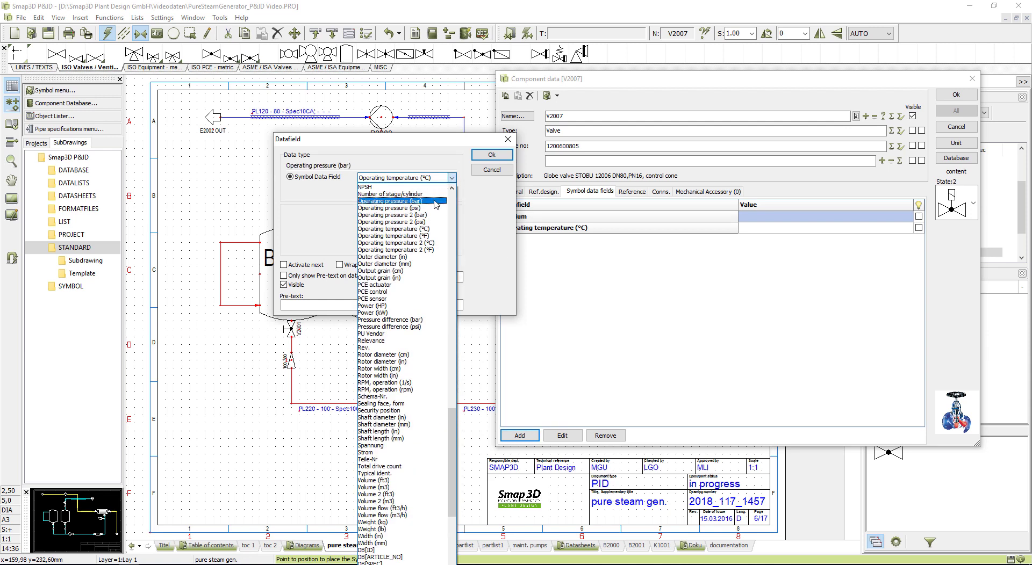
left_click(435, 202)
left_click(486, 155)
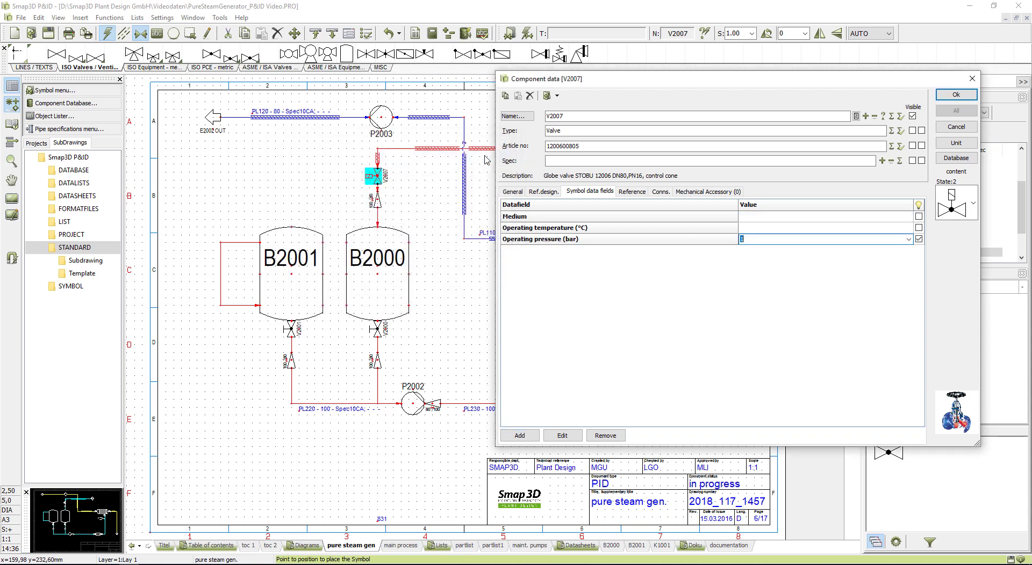
left_click(585, 280)
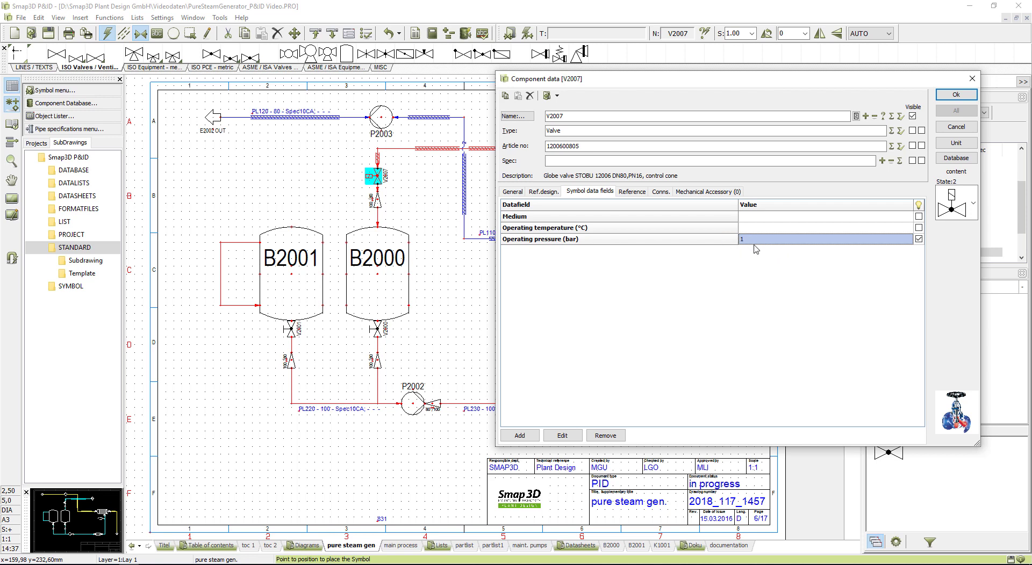
left_click(767, 216)
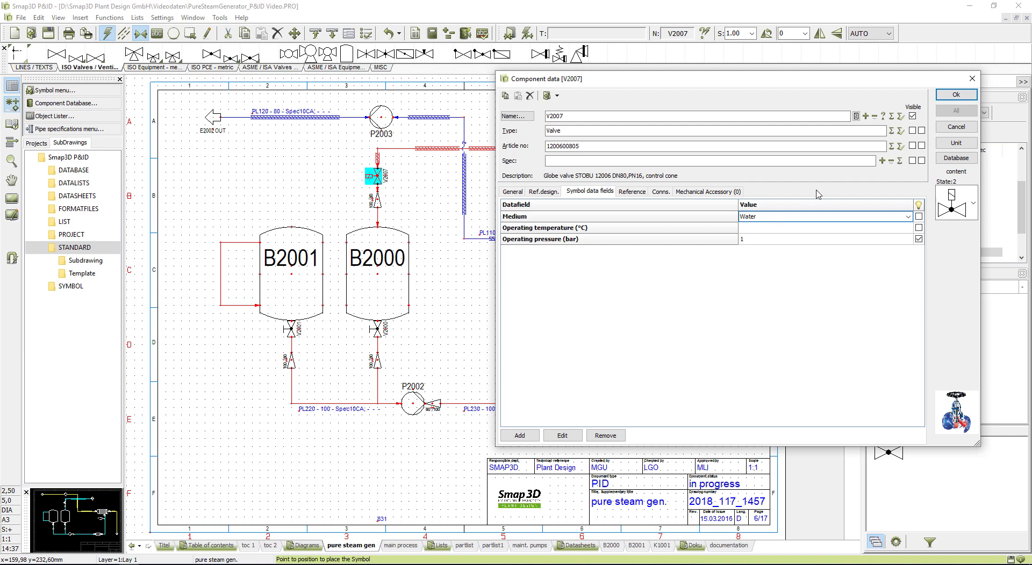
left_click(952, 95)
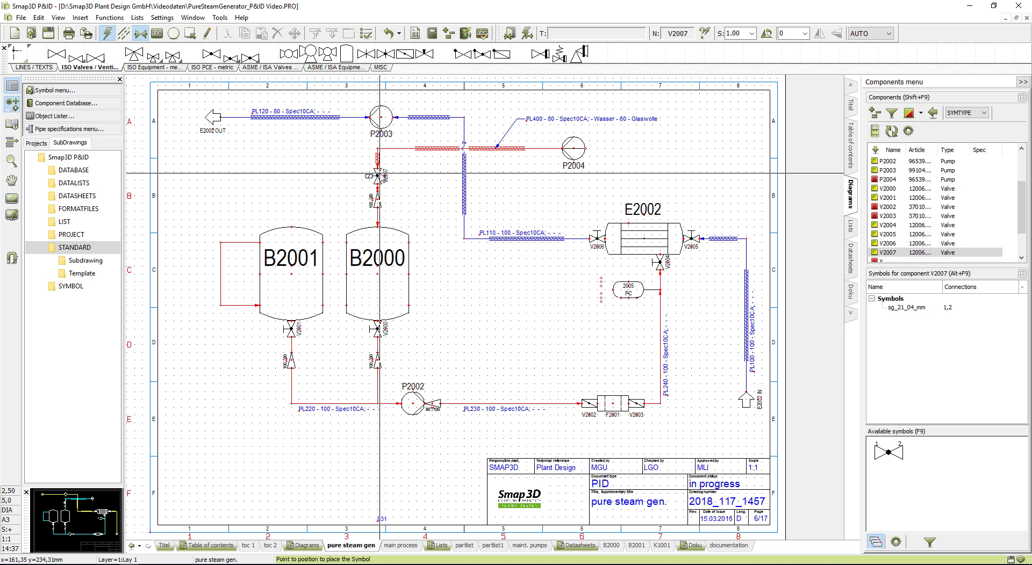
- Open the Edit symbols datafields editor from the Tools menu
left_click(223, 20)
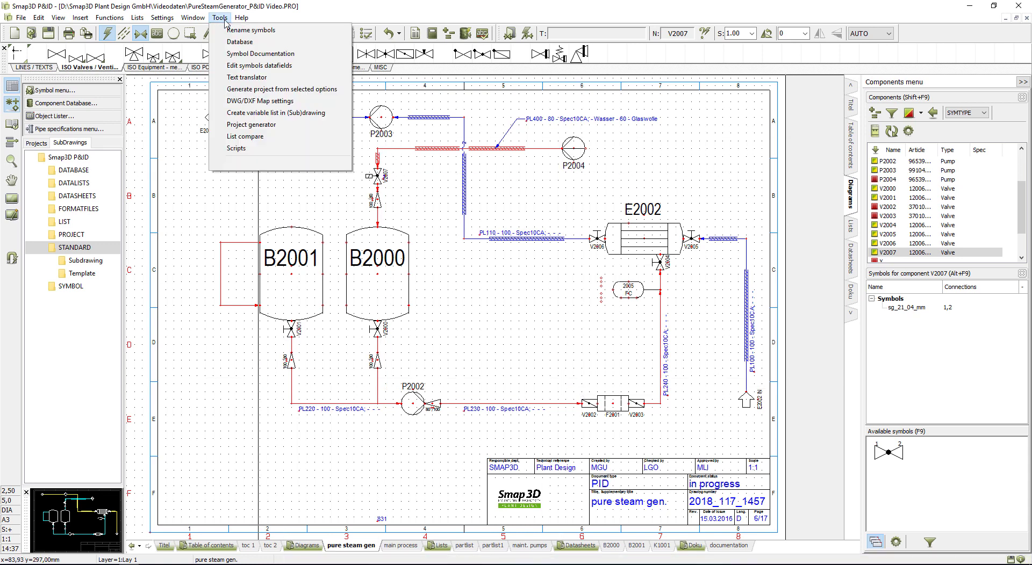
left_click(243, 69)
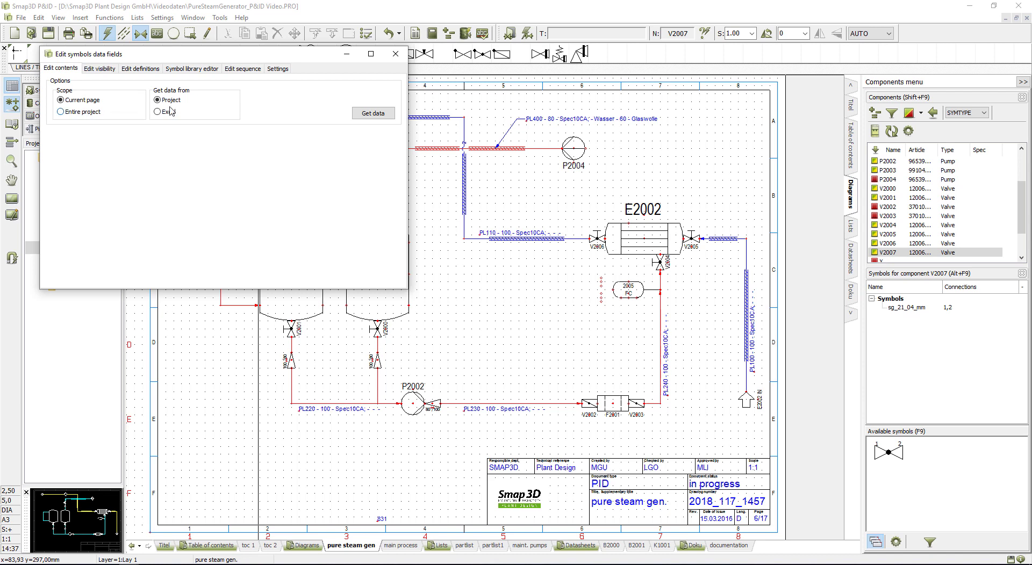
- Load the project's data fields into the enlarged editor and edit V2007's Operating value
left_click(372, 114)
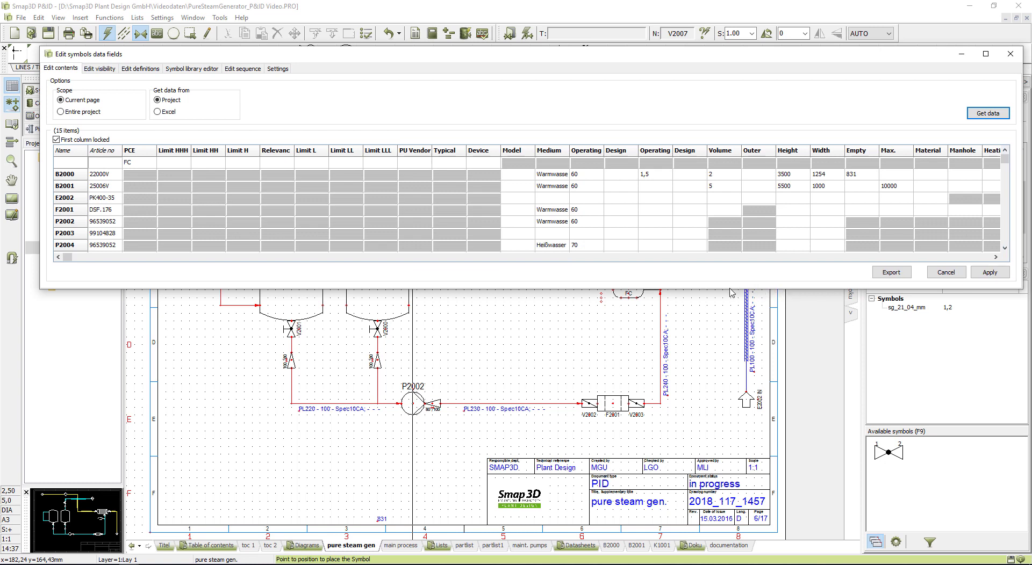
left_click_drag(728, 289, 738, 545)
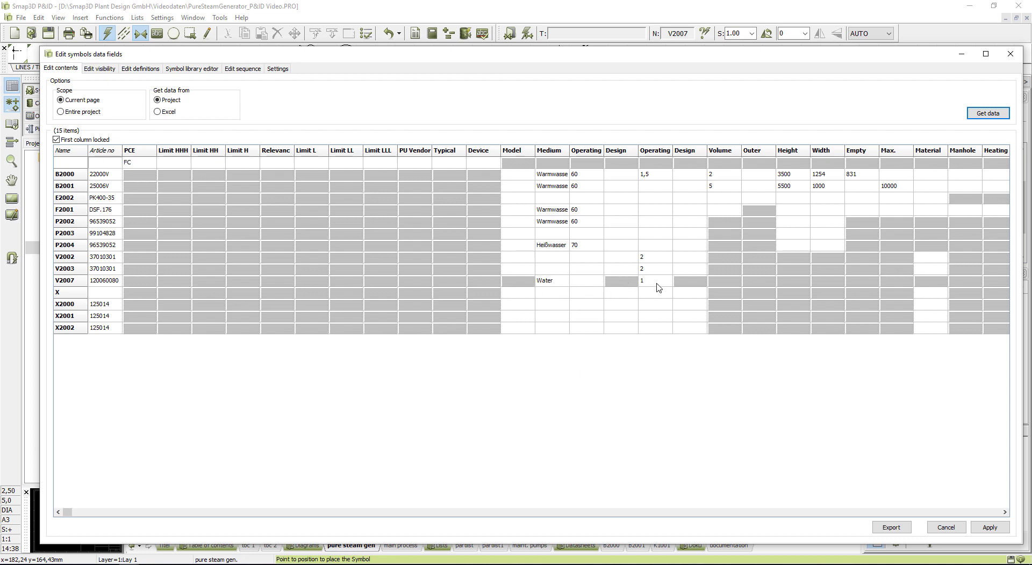
left_click(589, 283)
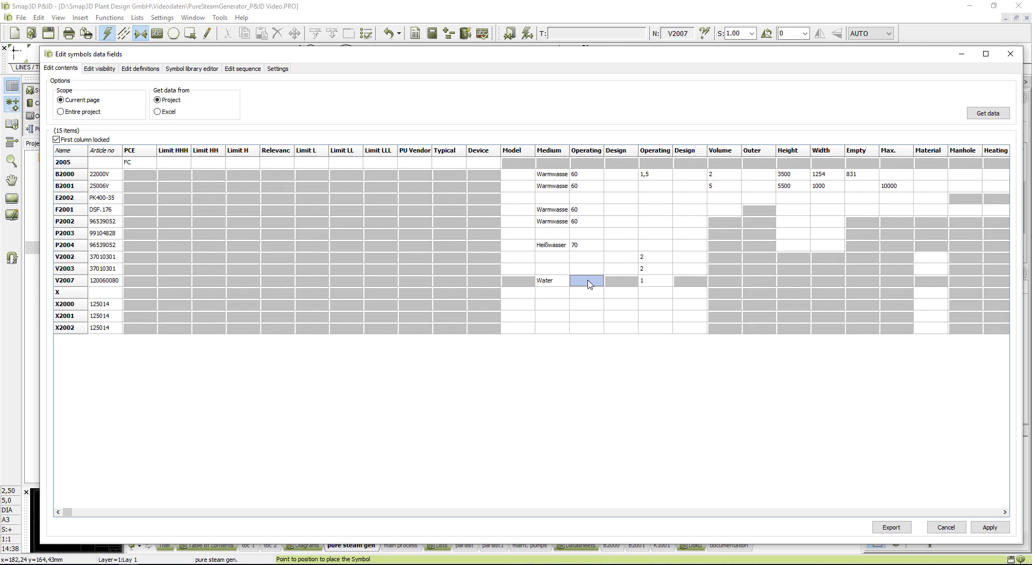
left_click(588, 283)
- Set the Medium of valves V2002 and V2003 to Heißwasser
left_click(565, 258)
left_click(564, 259)
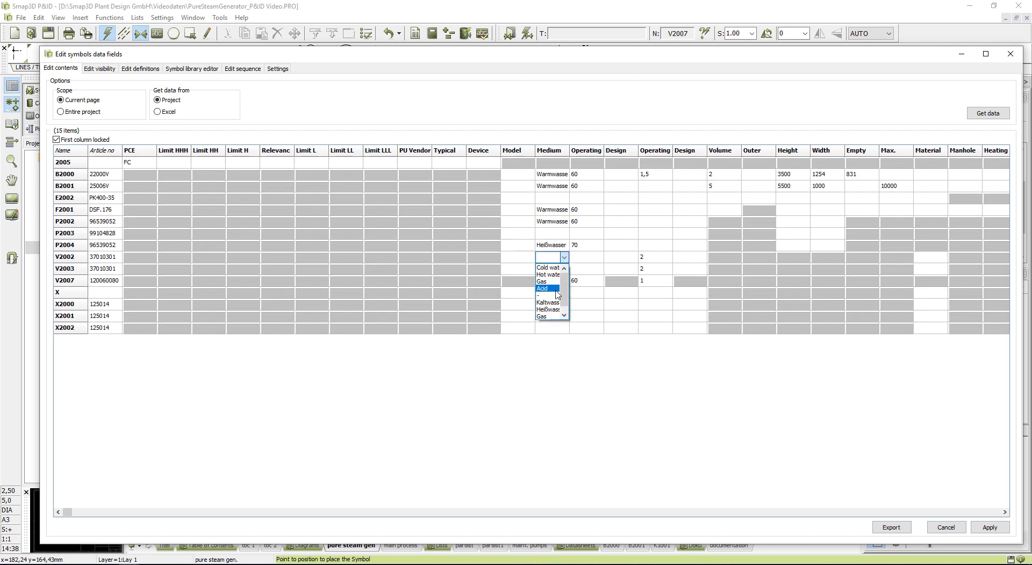
left_click(557, 315)
left_click(565, 268)
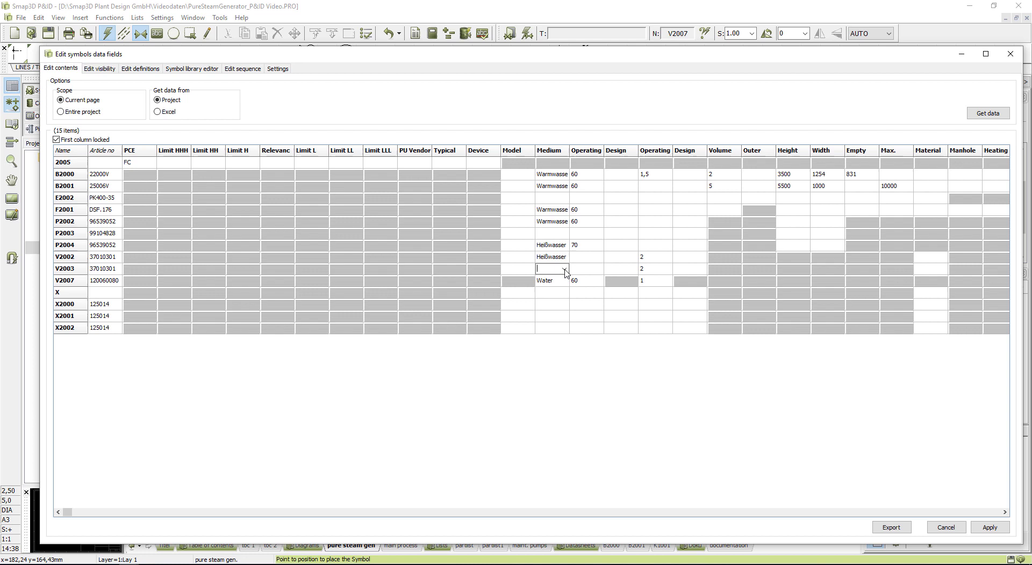
left_click(565, 269)
left_click(556, 322)
- Enter Operating 60 for V2002 and V2003, then start an Excel export named Datafields
left_click(584, 258)
left_click(584, 257)
left_click(596, 274)
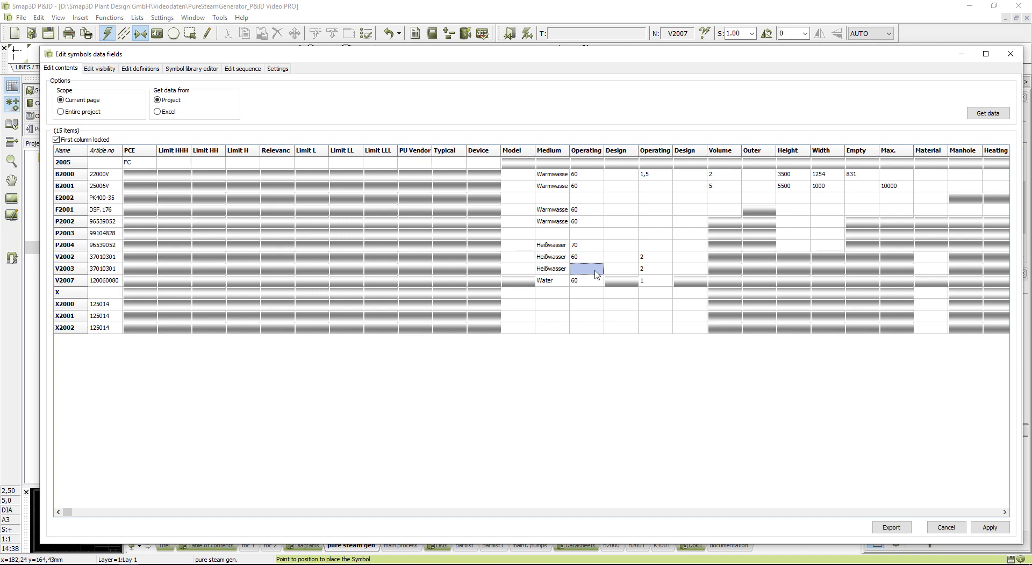
left_click(596, 274)
type("60")
left_click(885, 527)
type("Datafields")
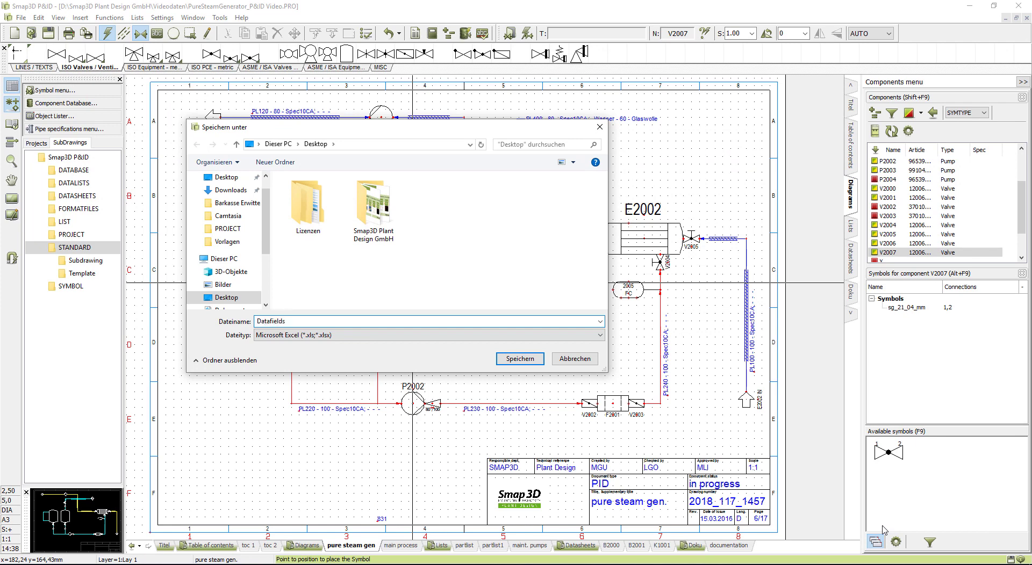
- Save the export as Datafields, acknowledge the completion message, and close the editor
key("Return")
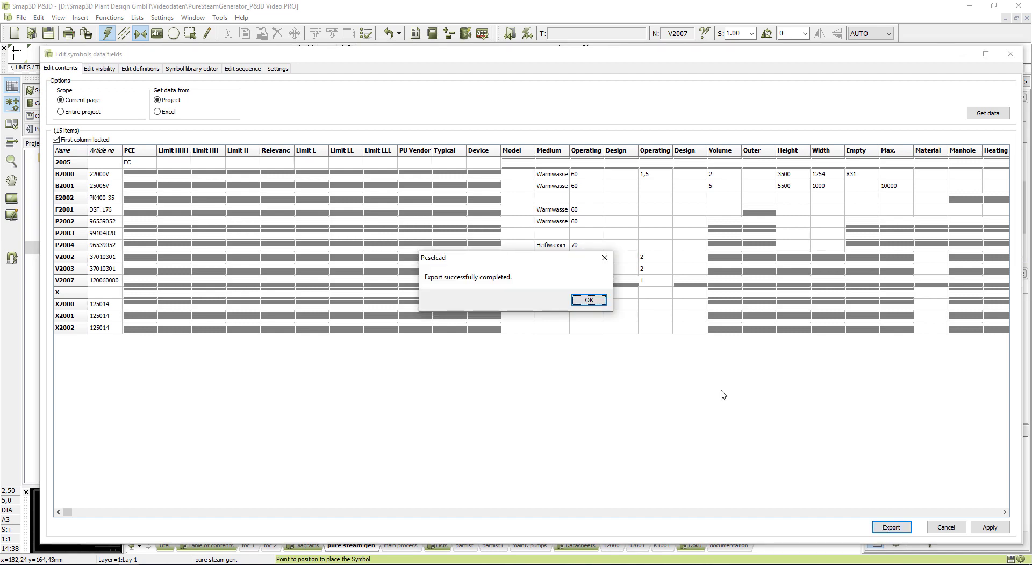
left_click(589, 302)
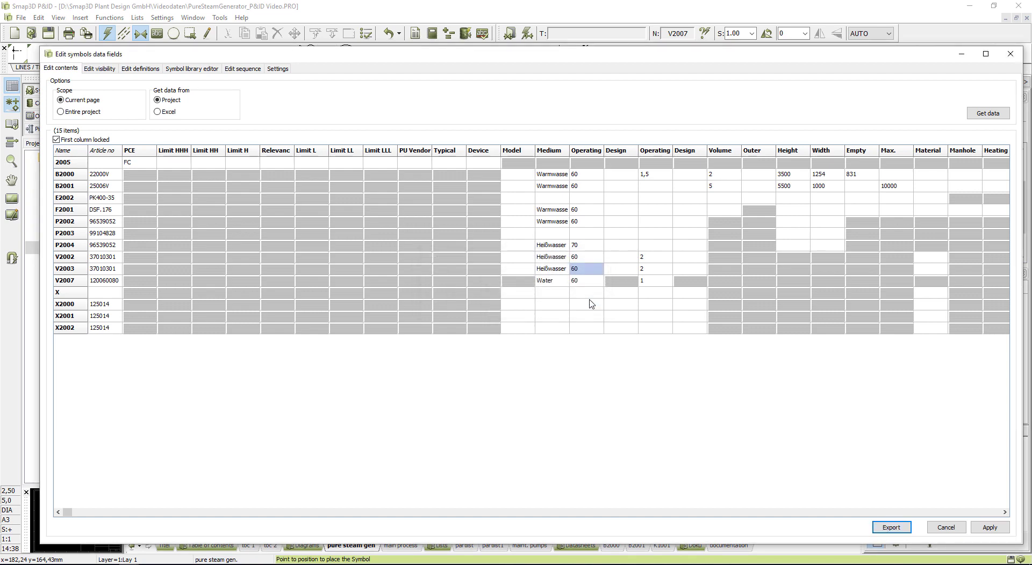
left_click(1010, 52)
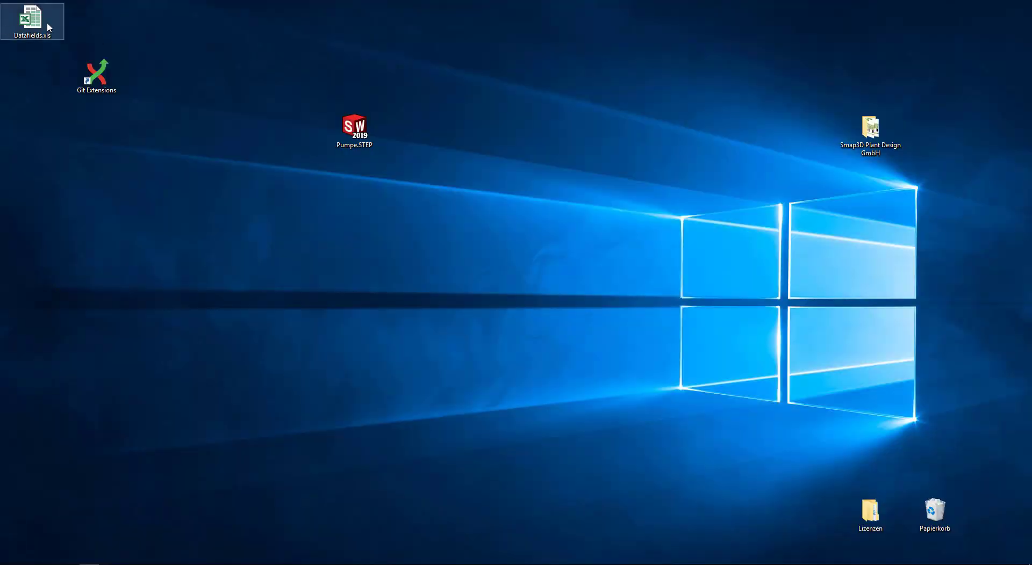
- Open Datafields.xls and change P2004's operating temperature from 70 to 60
double_click(47, 21)
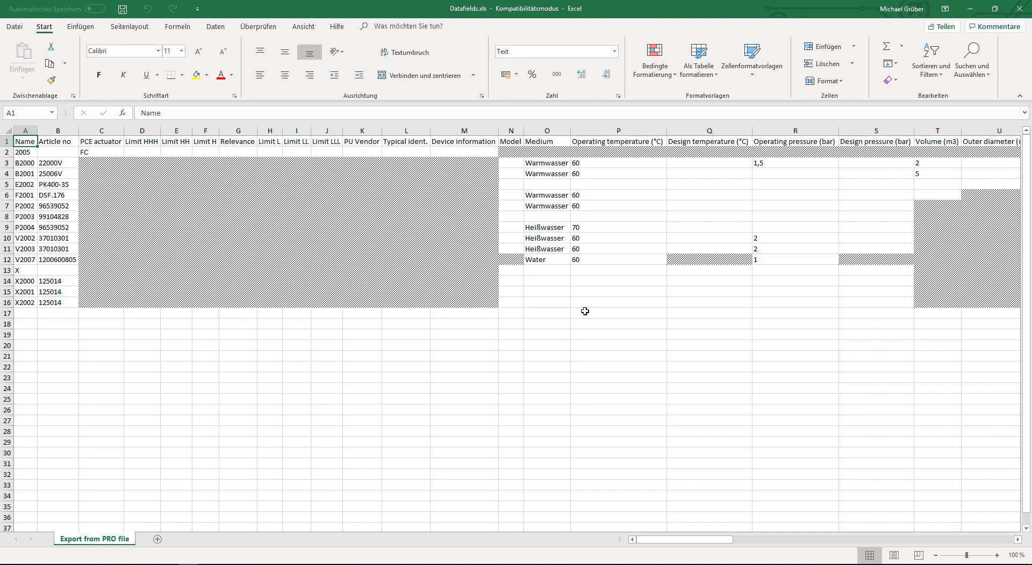
left_click(600, 227)
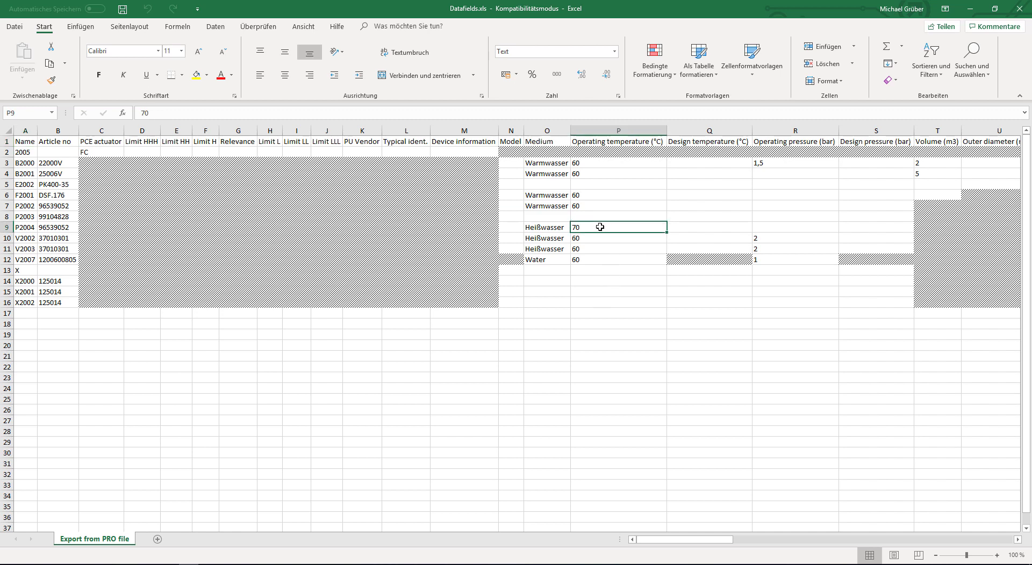
type("60")
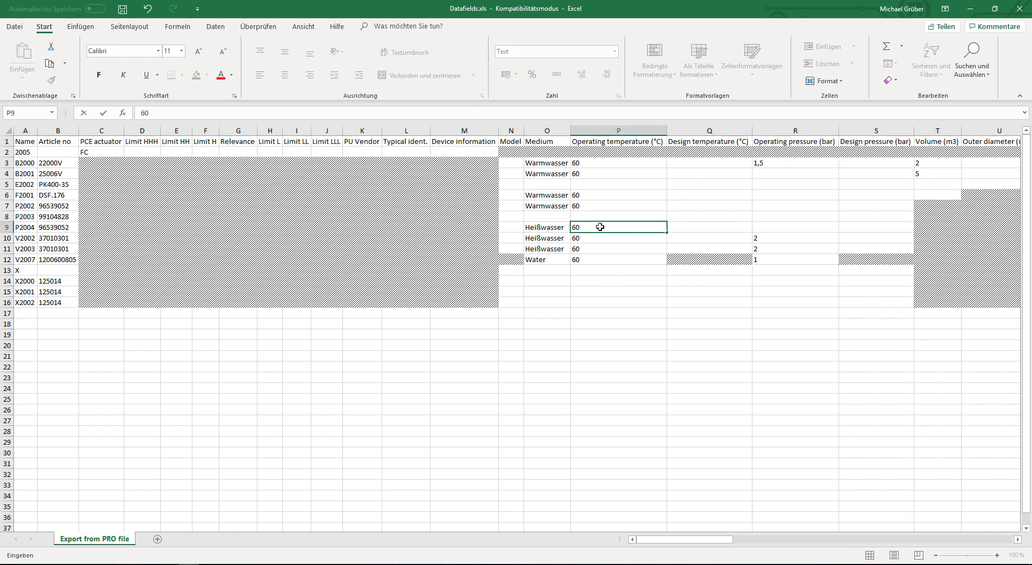
- Set V2002 and V2003's medium to Wasser and V2003's operating pressure to 1,5
left_click(549, 239)
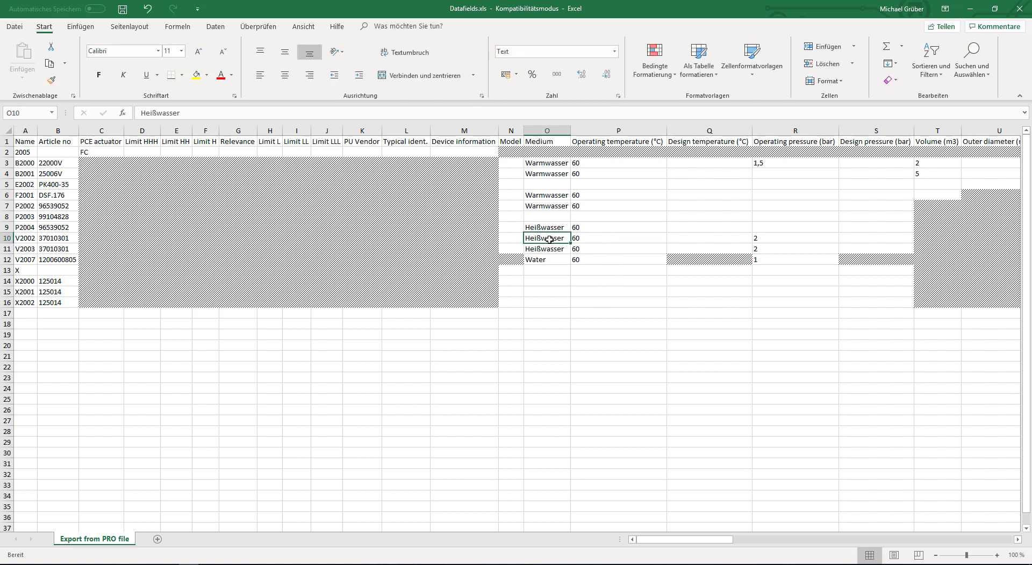
type("Wasser")
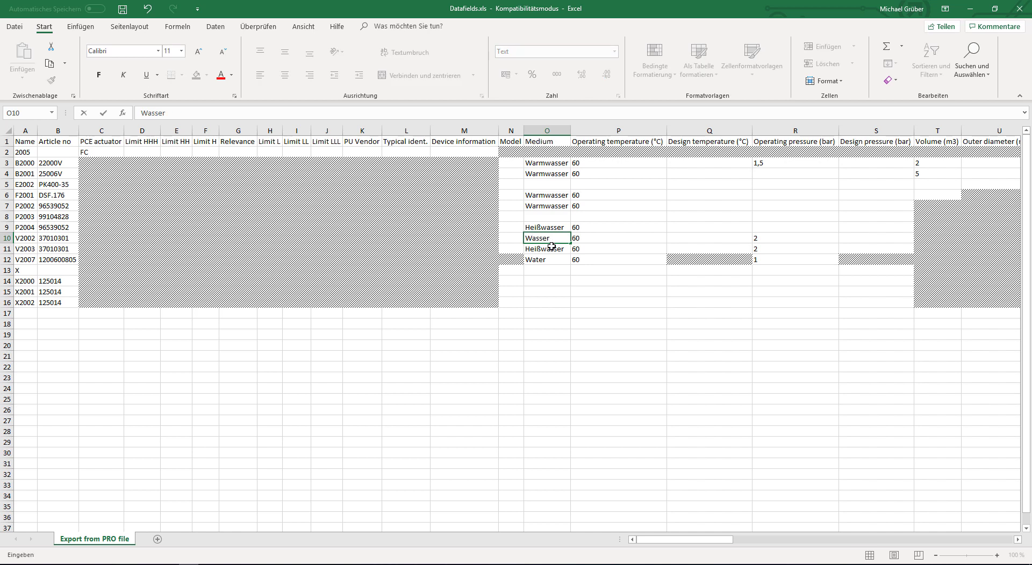
left_click(550, 249)
type("Was")
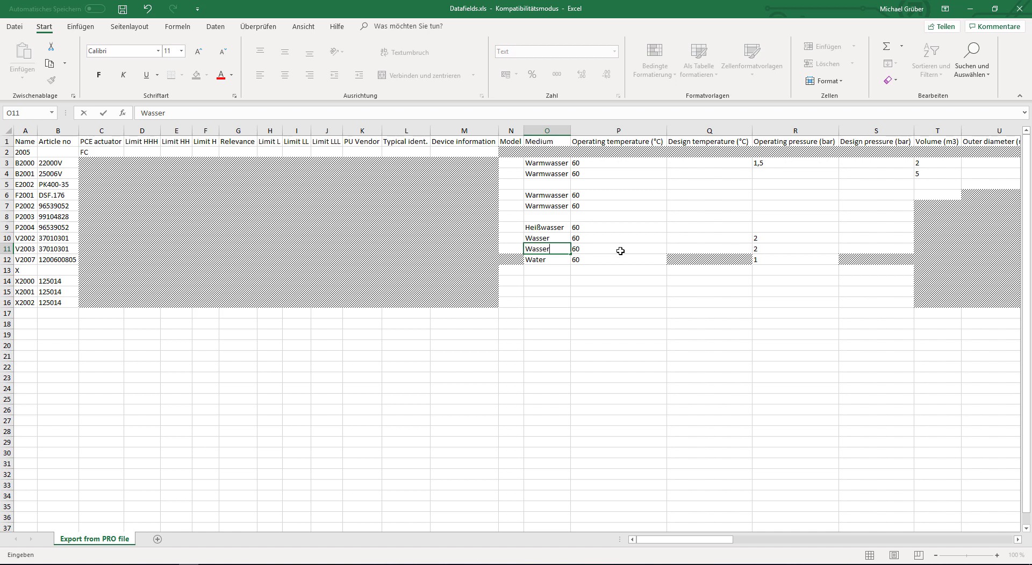
left_click(768, 249)
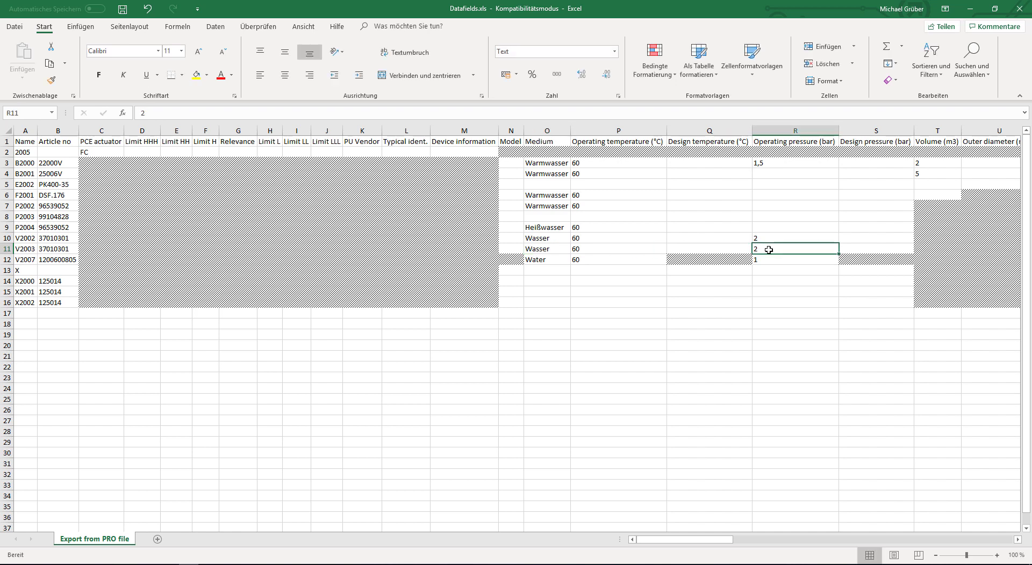
type("1,5")
key("Return")
left_click(770, 270)
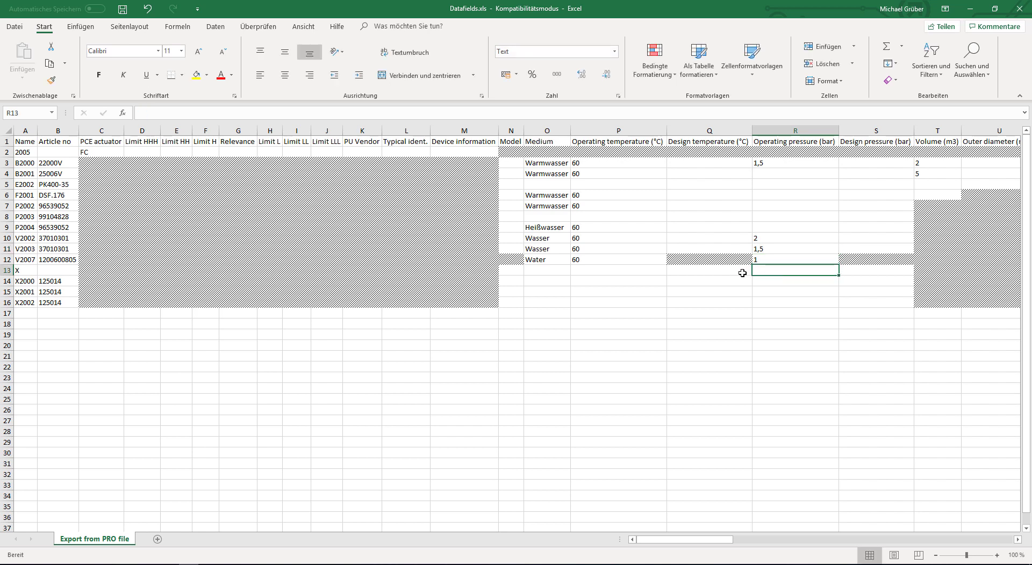
- Save Datafields.xls with Datei > Speichern and close Excel
left_click(21, 27)
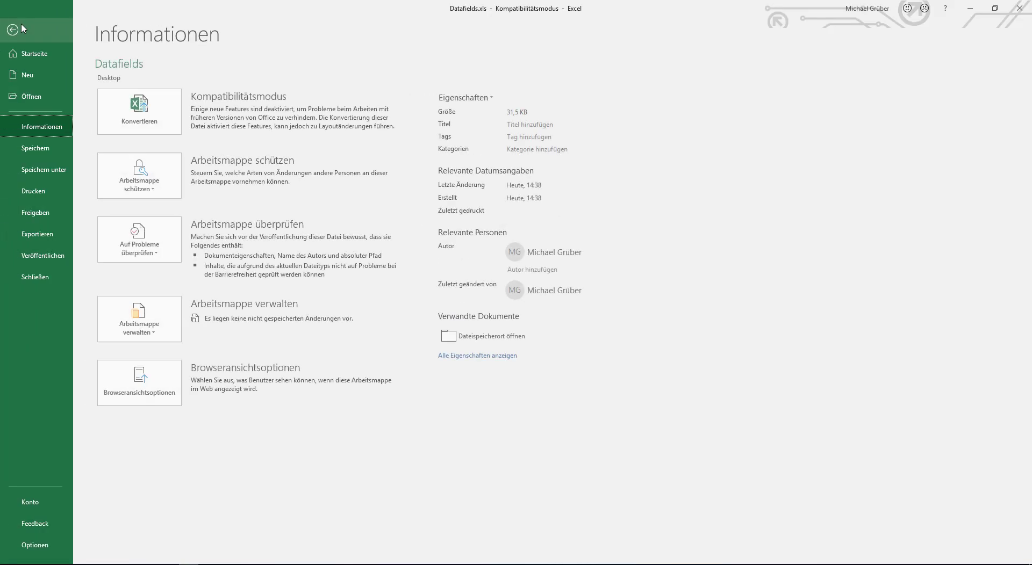
left_click(47, 149)
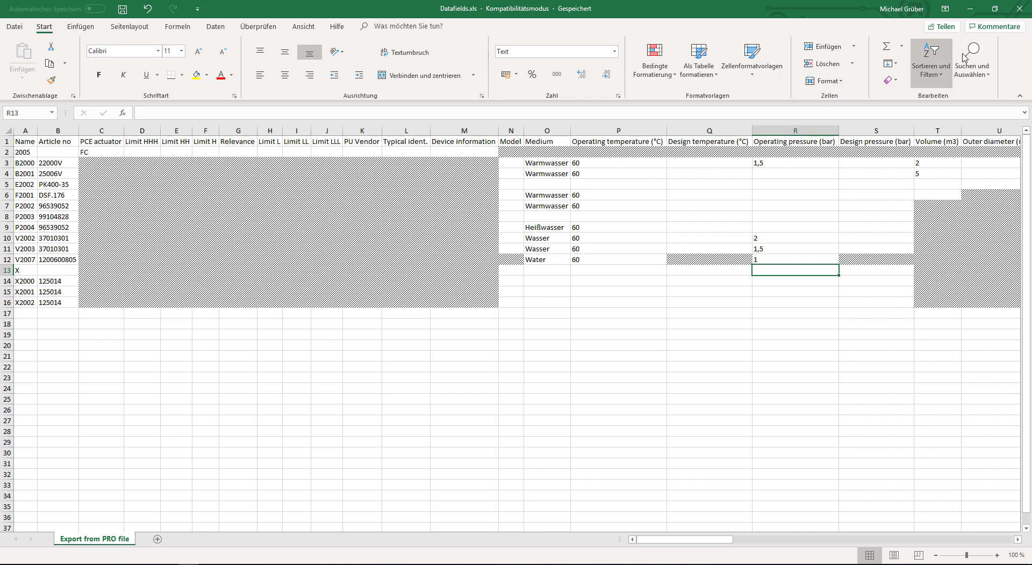
left_click(1020, 13)
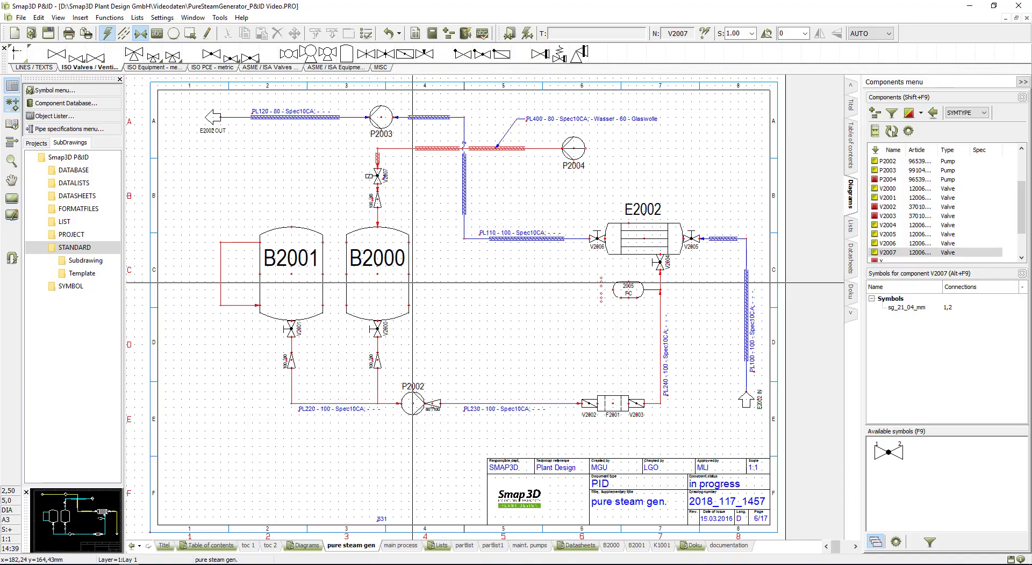
- Load Datafields.xls into the Edit symbols datafields editor and enlarge it to show all rows
left_click(11, 103)
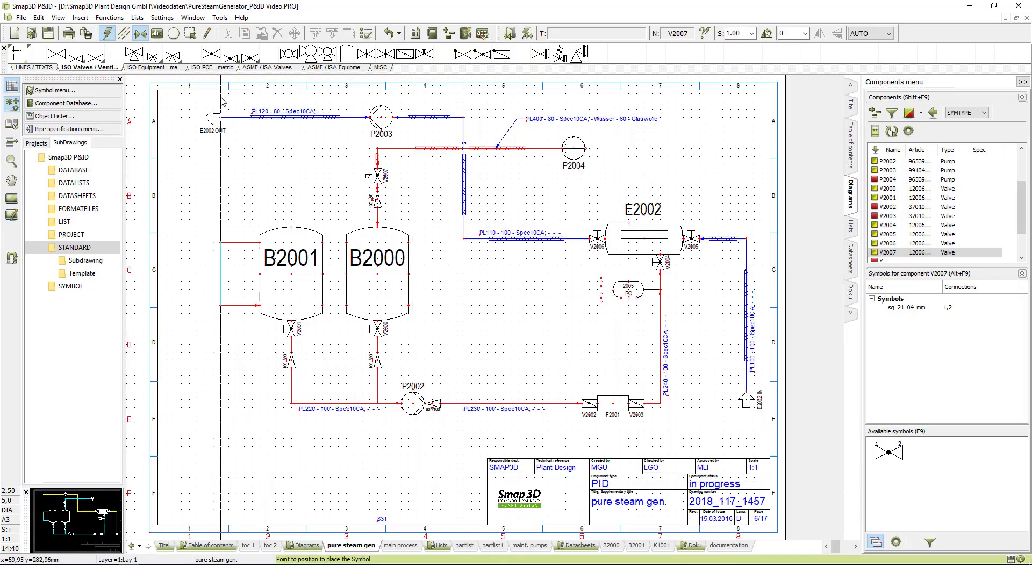
left_click(220, 17)
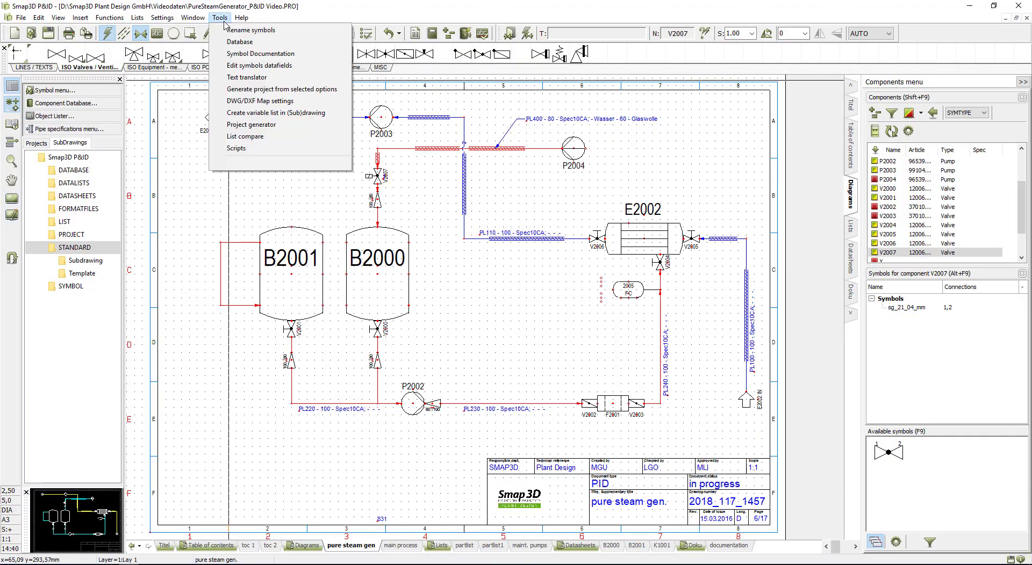
left_click(250, 67)
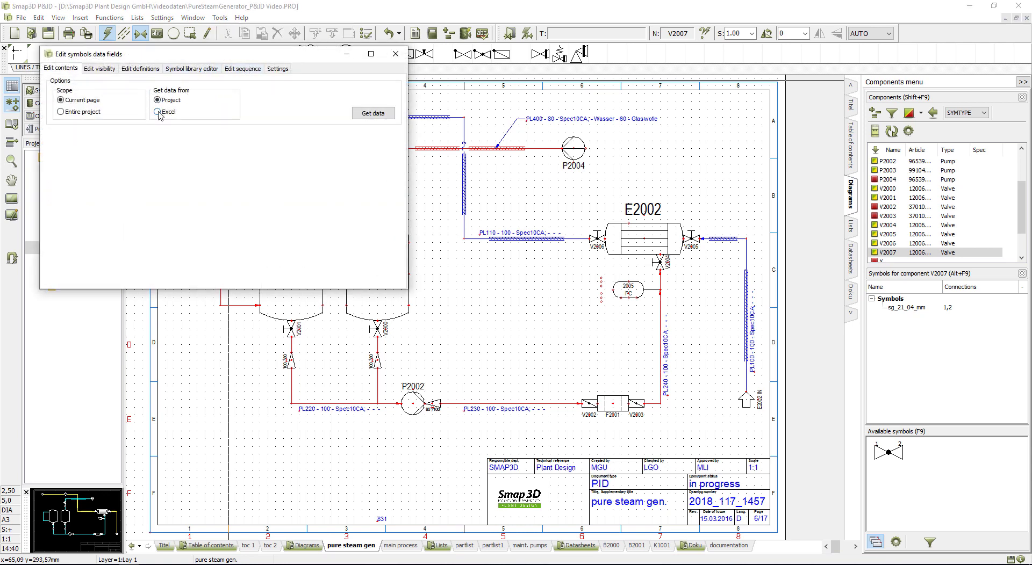
left_click(360, 115)
double_click(427, 203)
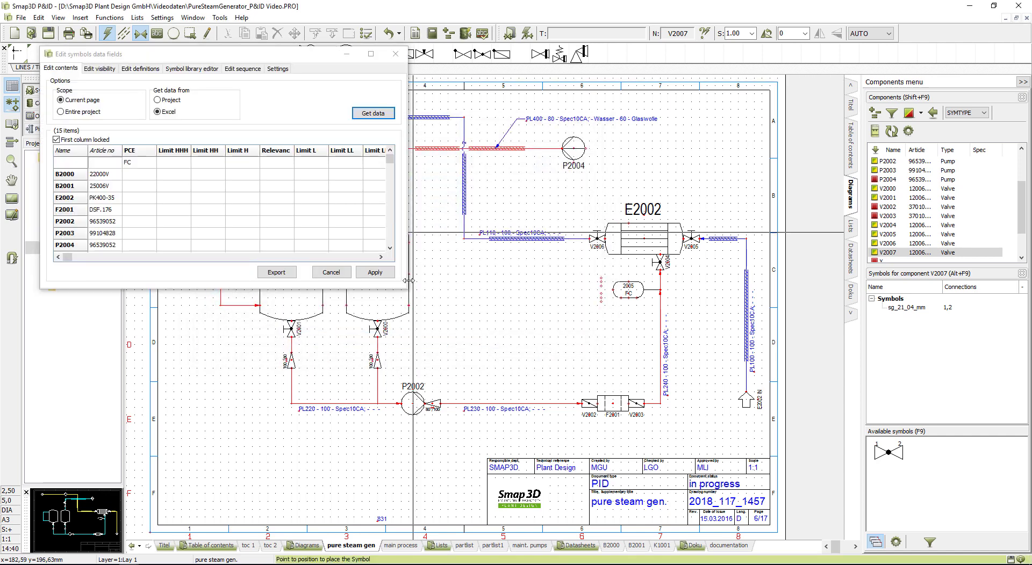
left_click_drag(408, 285, 1026, 286)
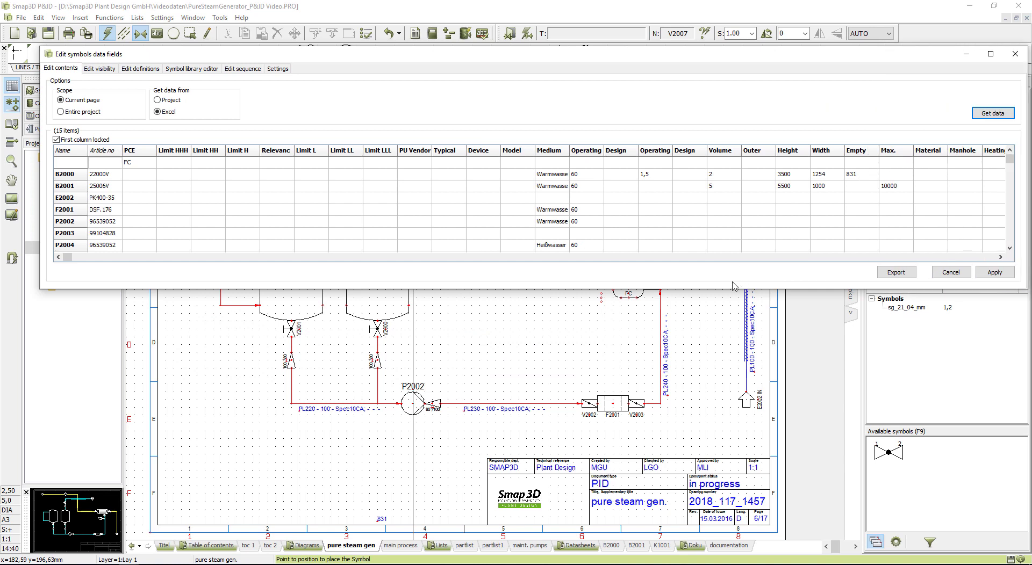
left_click_drag(726, 290, 694, 530)
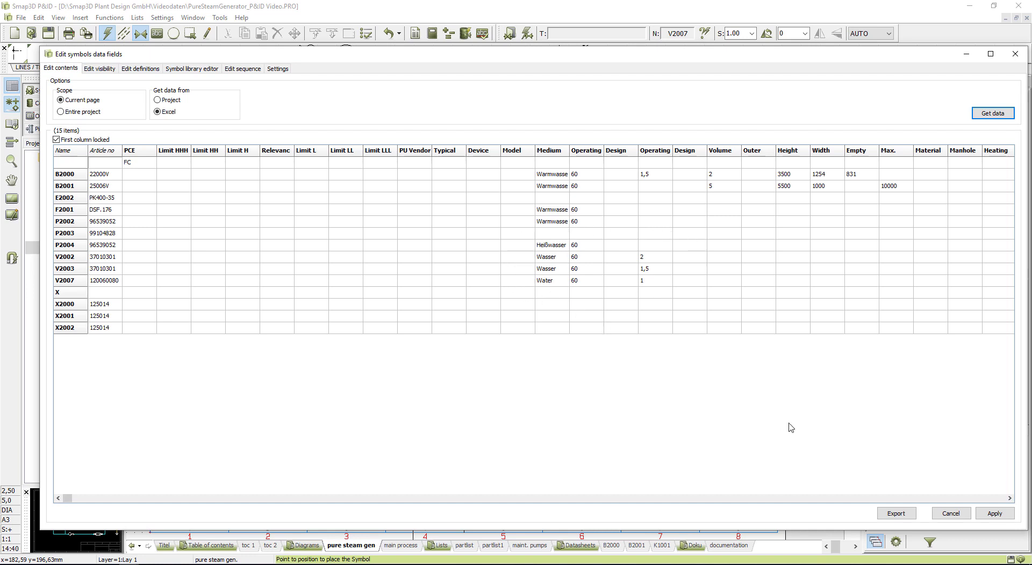
- Apply the imported values, acknowledge the 7 modified texts, and close the editor
left_click(988, 515)
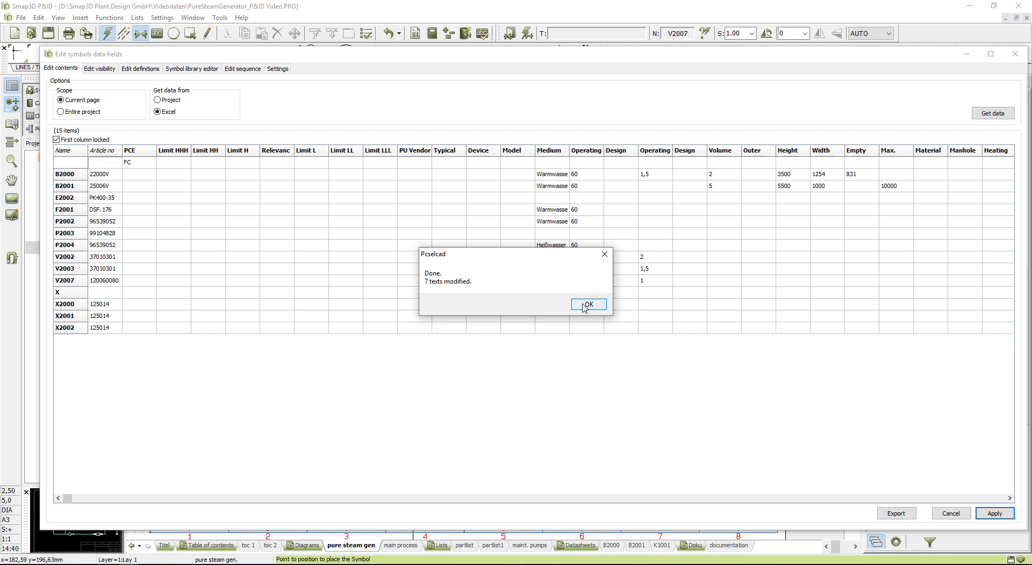
left_click(586, 305)
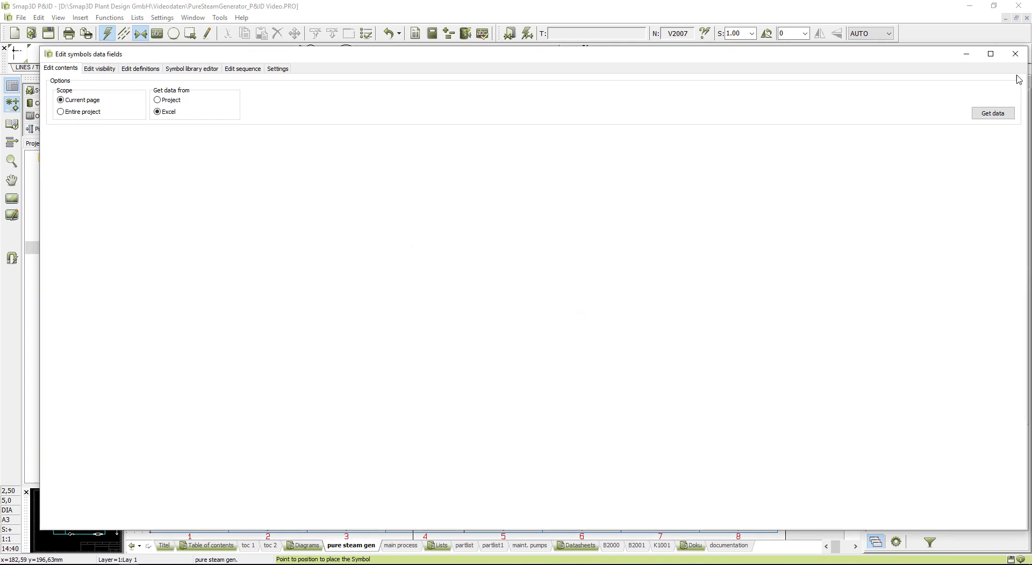
left_click(1014, 54)
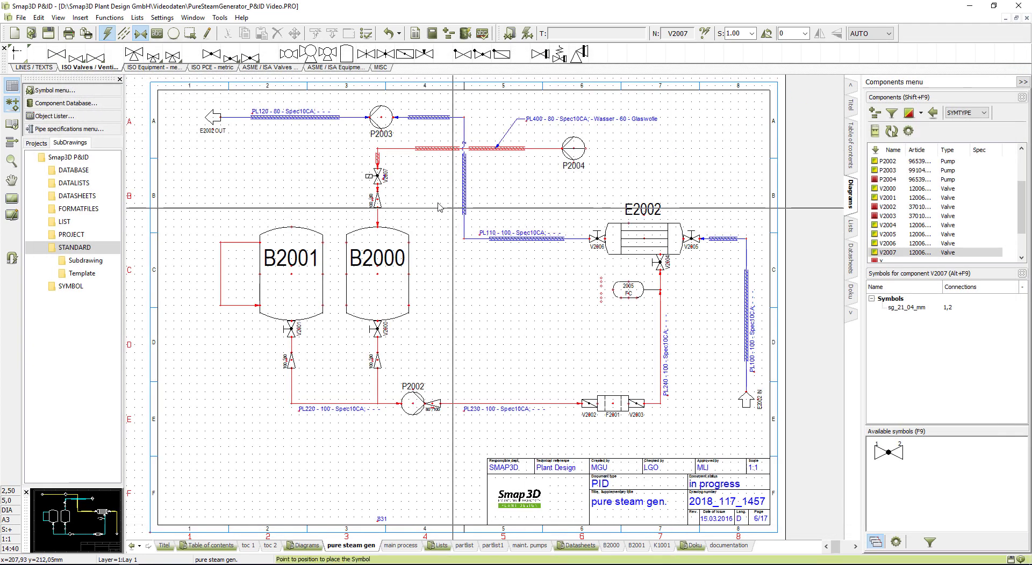
mouse_move(379, 176)
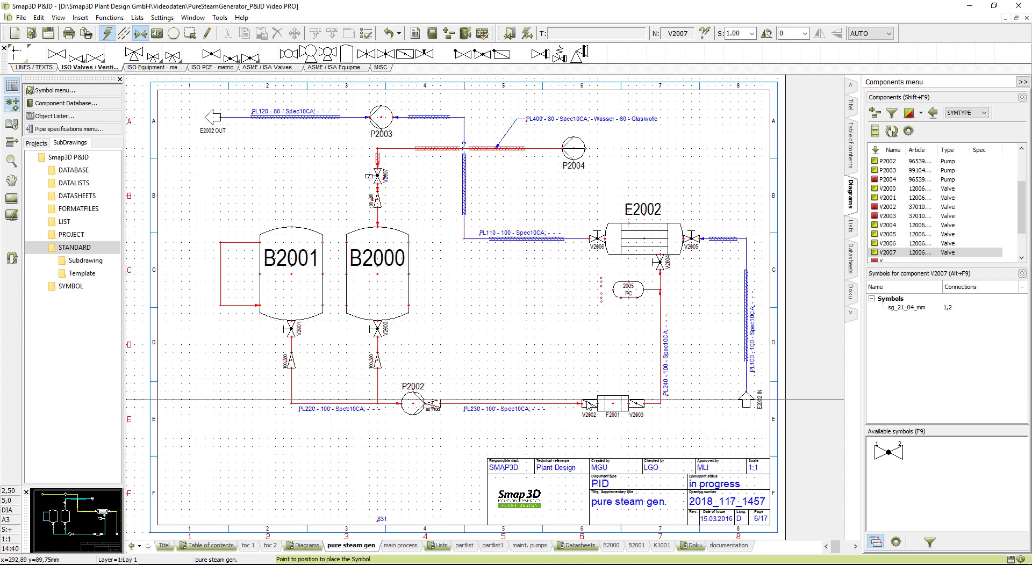
mouse_move(637, 408)
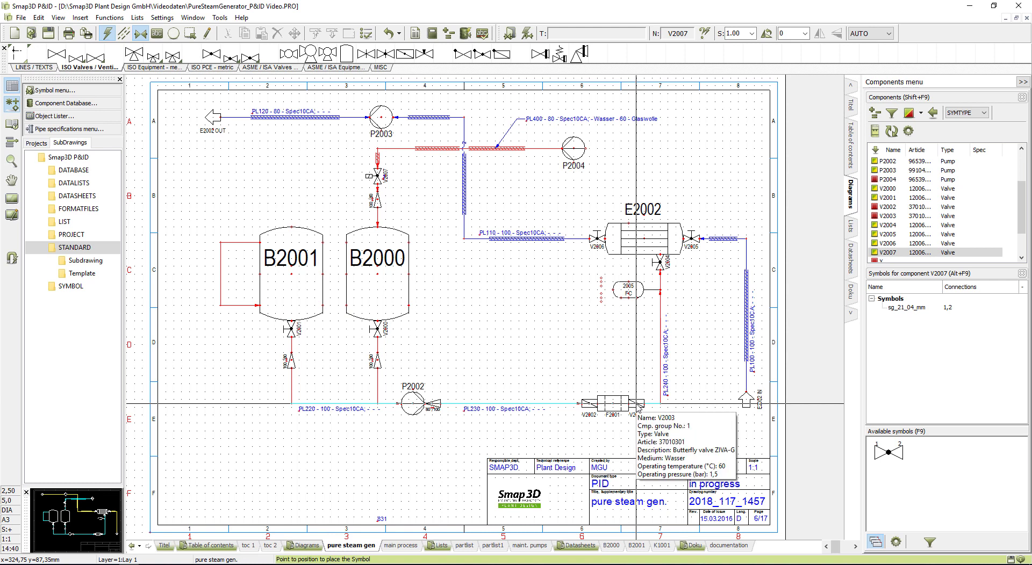